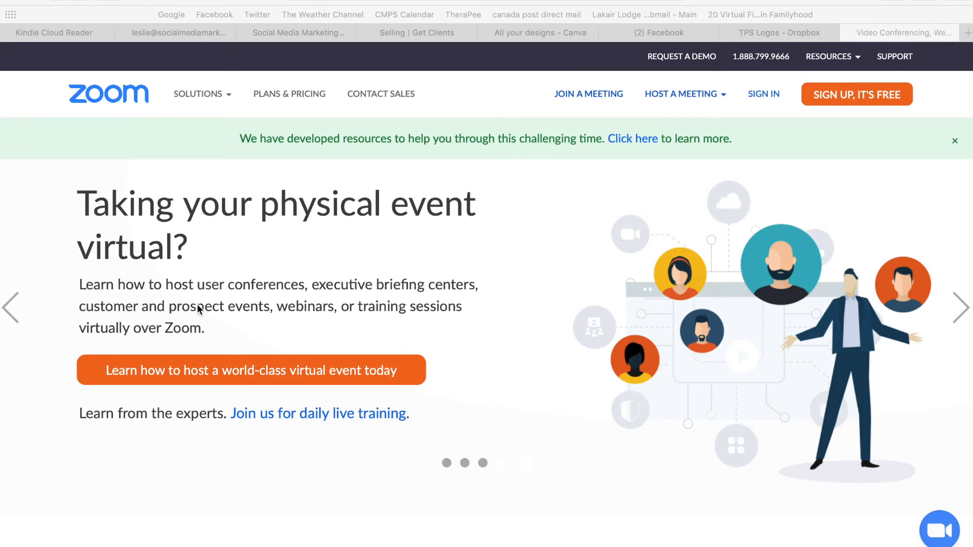
Look over the Zoom homepage, sign in to the account, and dismiss the important notice on the profile page.
scroll(431, 269, down, 1)
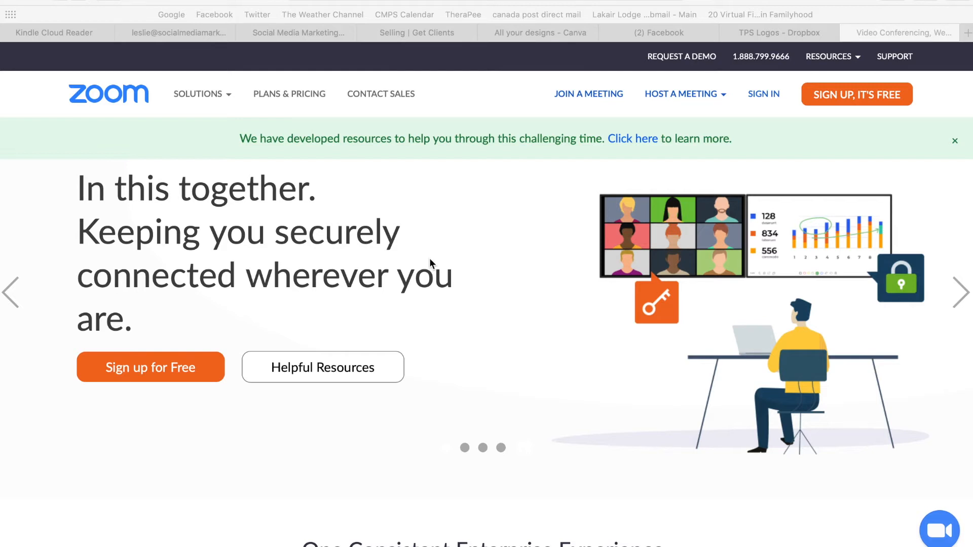
scroll(431, 259, down, 10)
scroll(430, 264, down, 15)
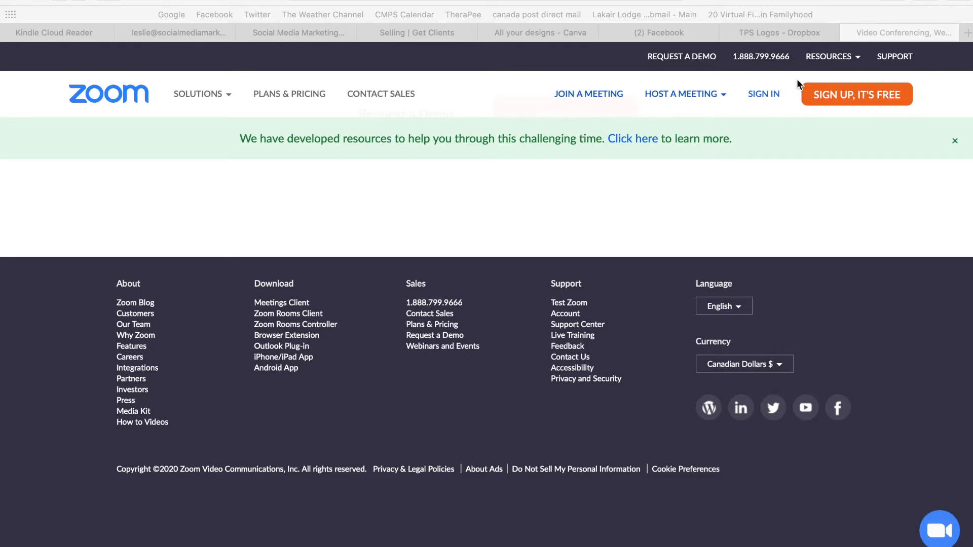
click(763, 97)
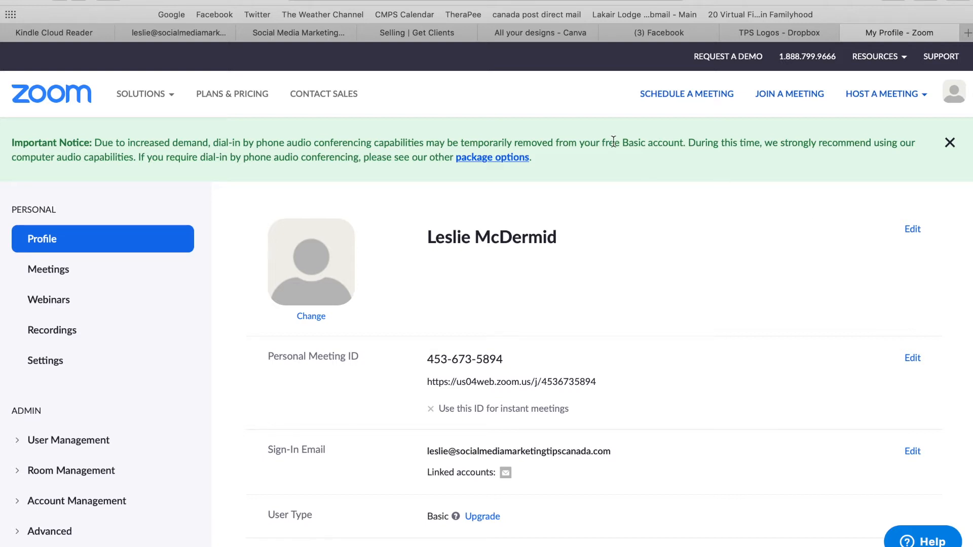
click(950, 142)
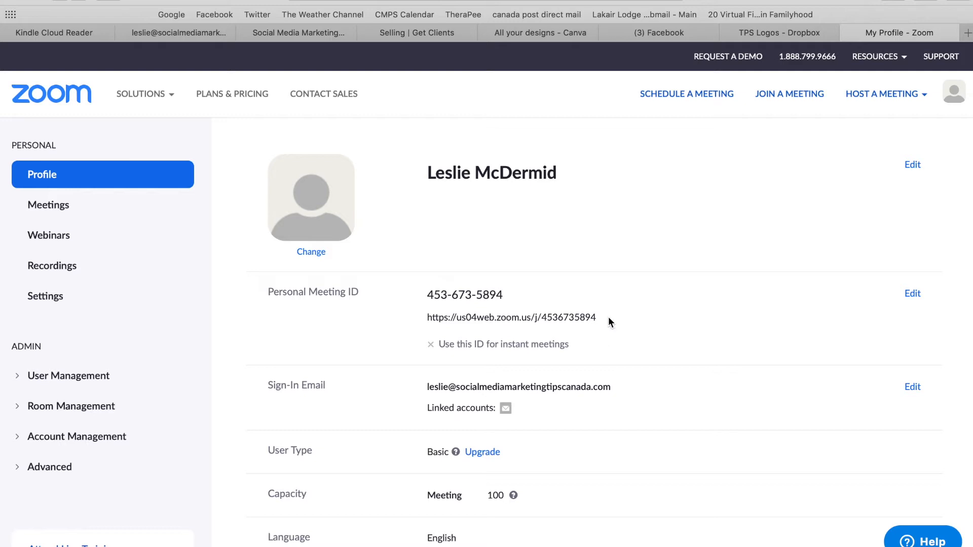
Highlight the personal meeting link on the profile page and open the form for scheduling a meeting.
drag(599, 318, 424, 317)
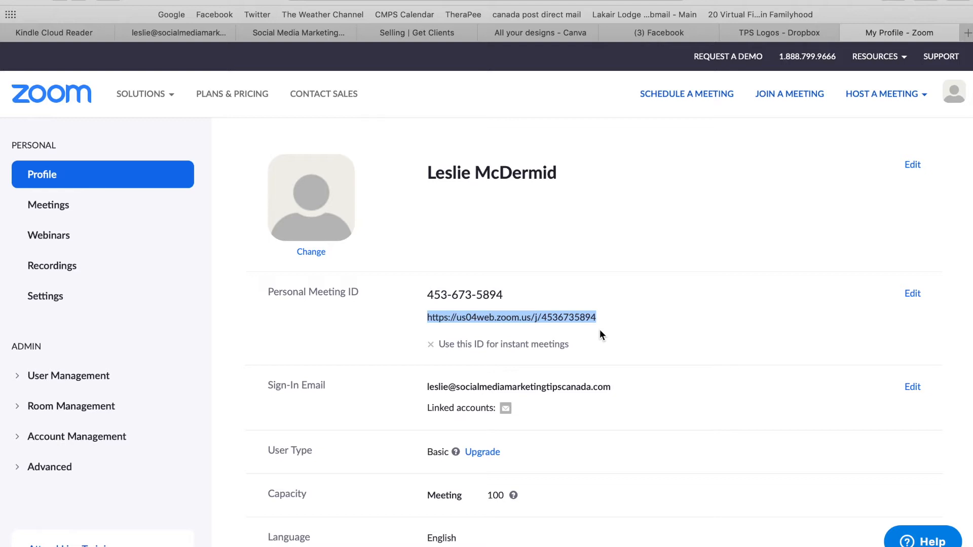
scroll(600, 331, down, 5)
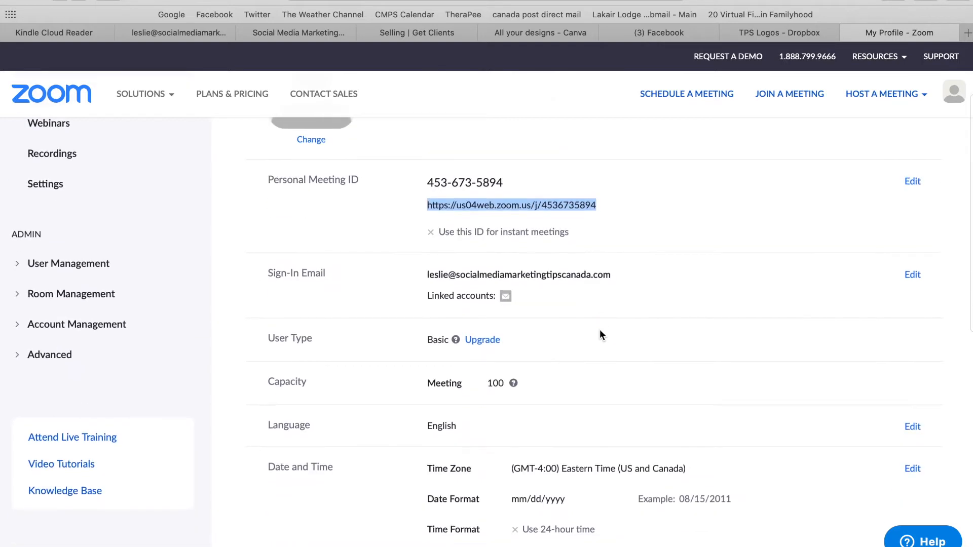
scroll(600, 331, up, 5)
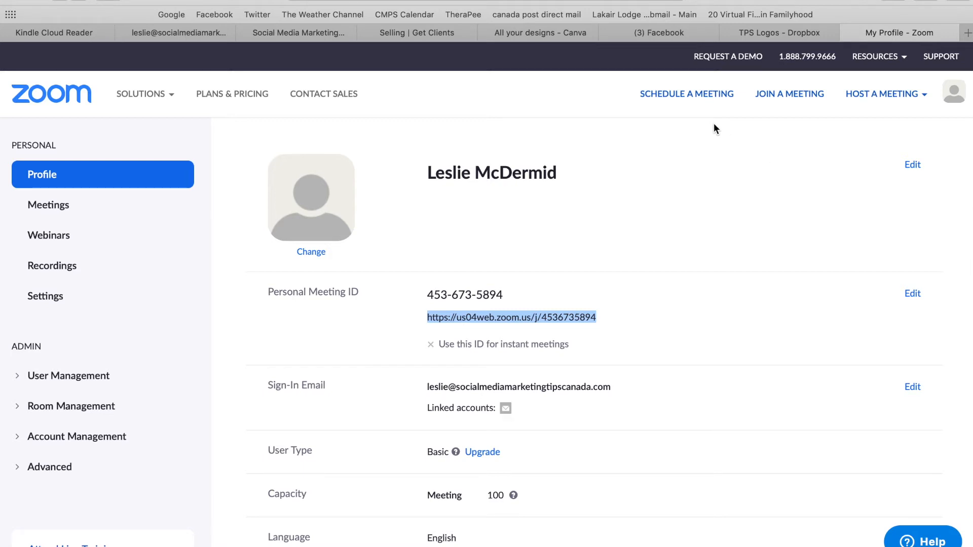
click(688, 97)
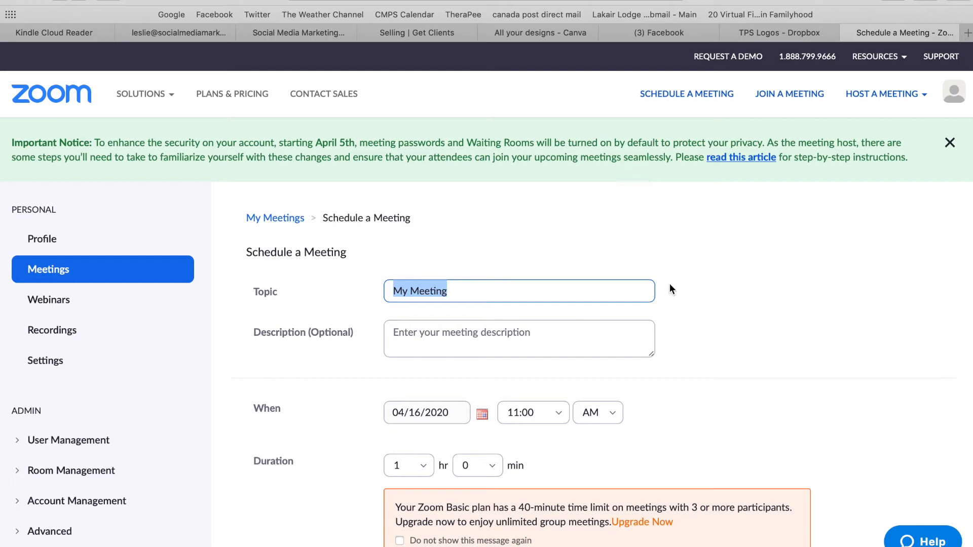
Examine the scheduling form's topic, description, date, duration, time zone and meeting ID settings.
scroll(473, 302, down, 3)
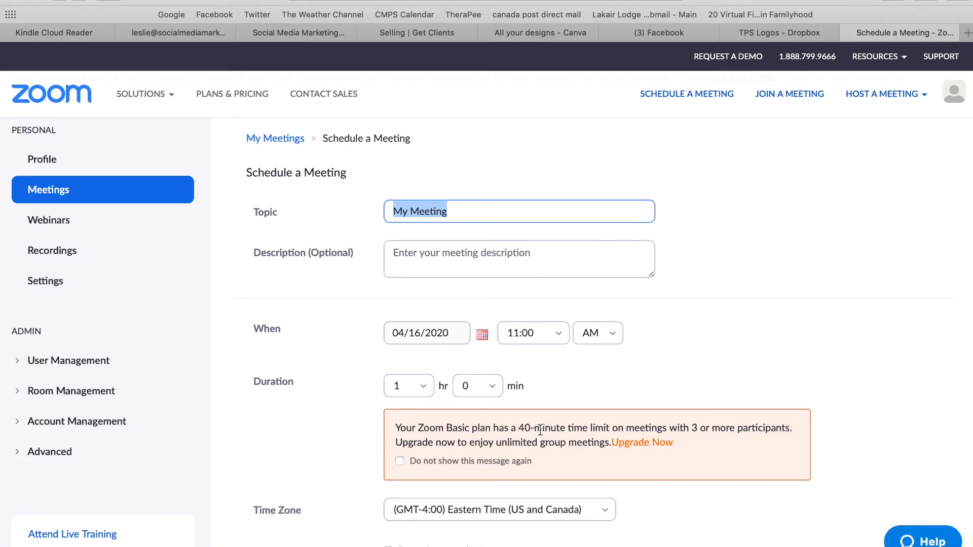
scroll(540, 430, down, 1)
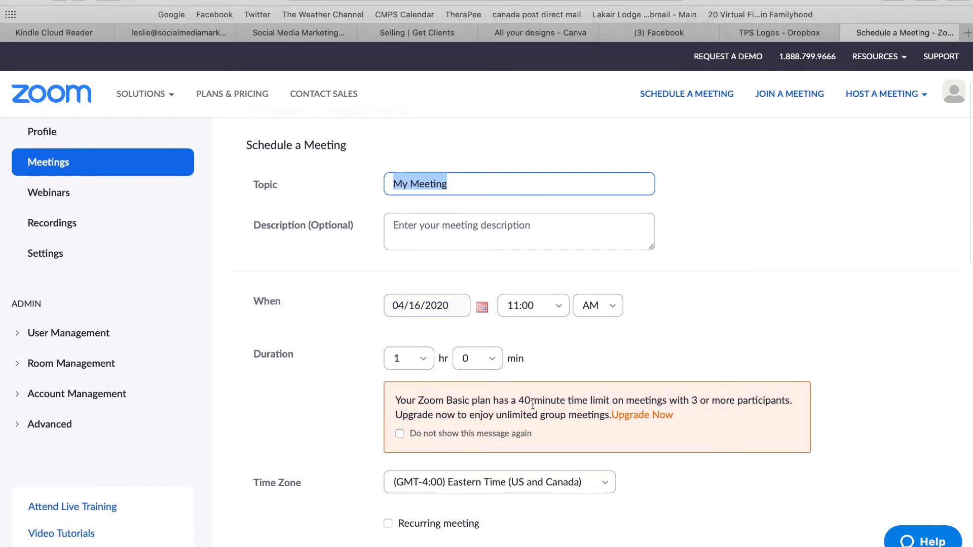
scroll(559, 378, down, 10)
scroll(559, 378, up, 15)
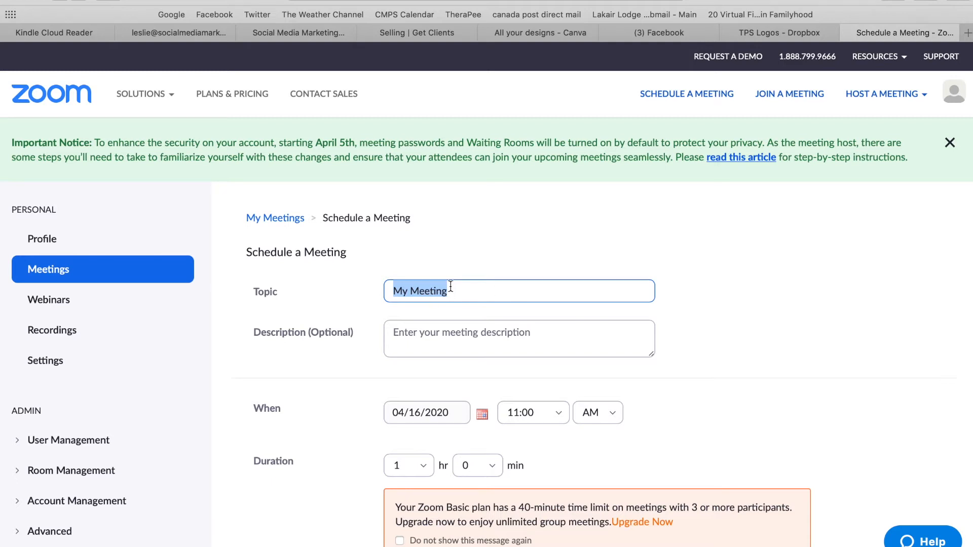
scroll(437, 336, down, 3)
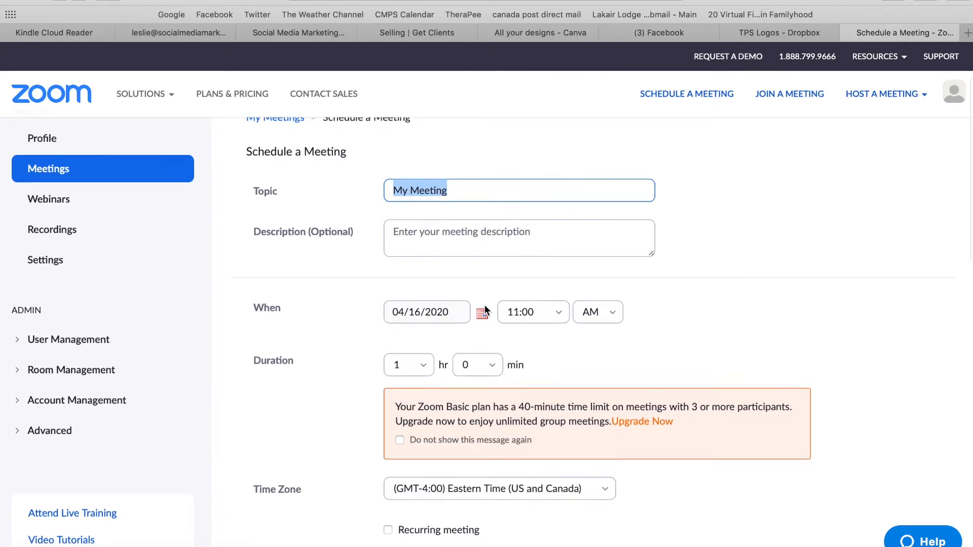
scroll(485, 305, down, 3)
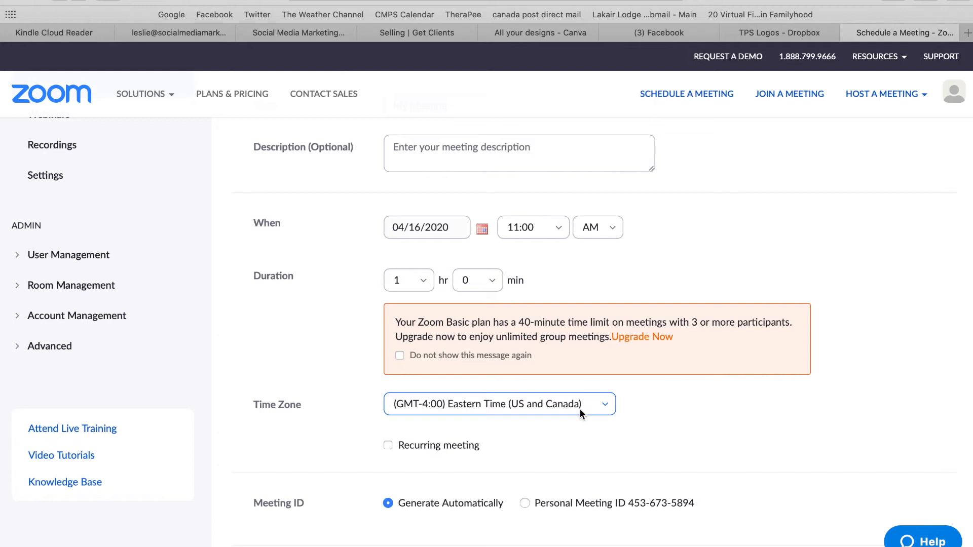
scroll(465, 386, down, 2)
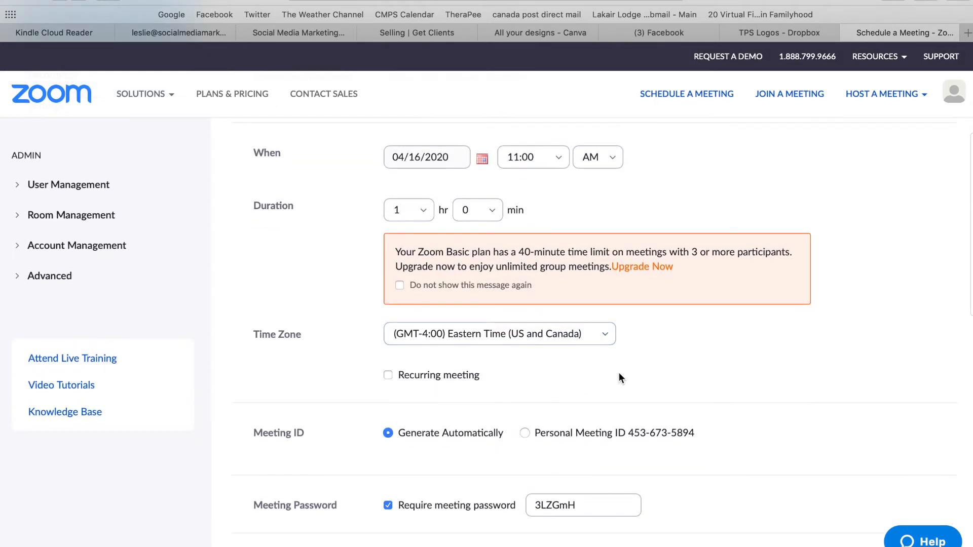
scroll(620, 377, down, 3)
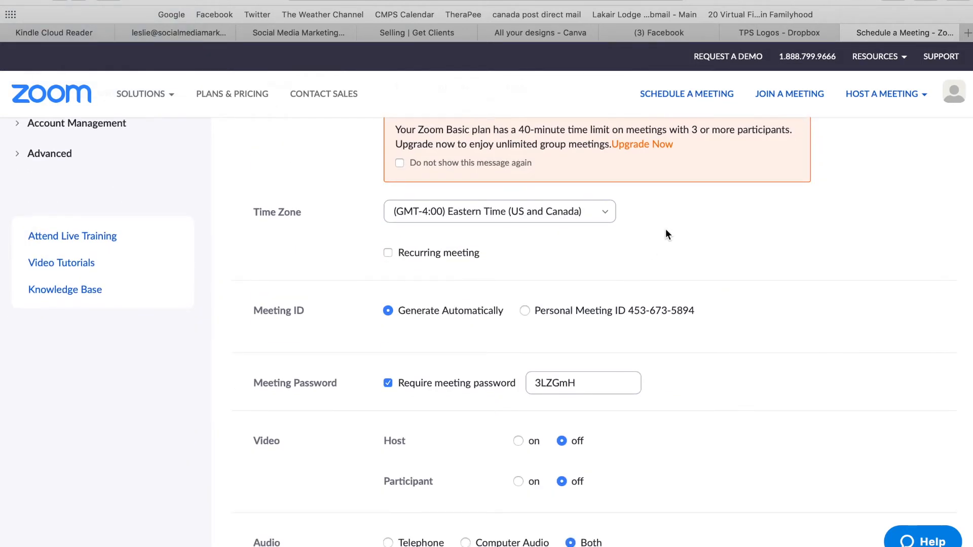
scroll(666, 230, up, 10)
scroll(667, 230, down, 9)
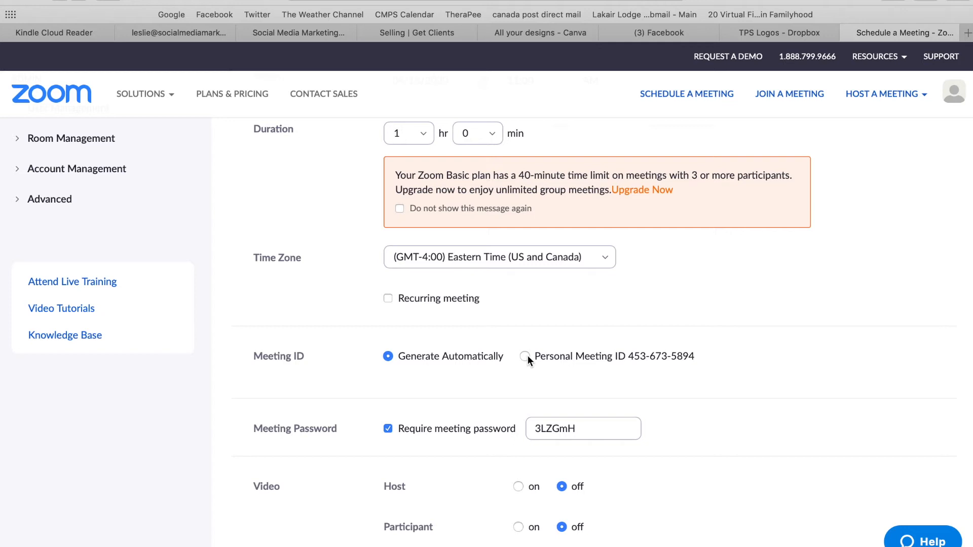
Examine the meeting password, host and participant video, audio and meeting option settings.
scroll(647, 381, down, 3)
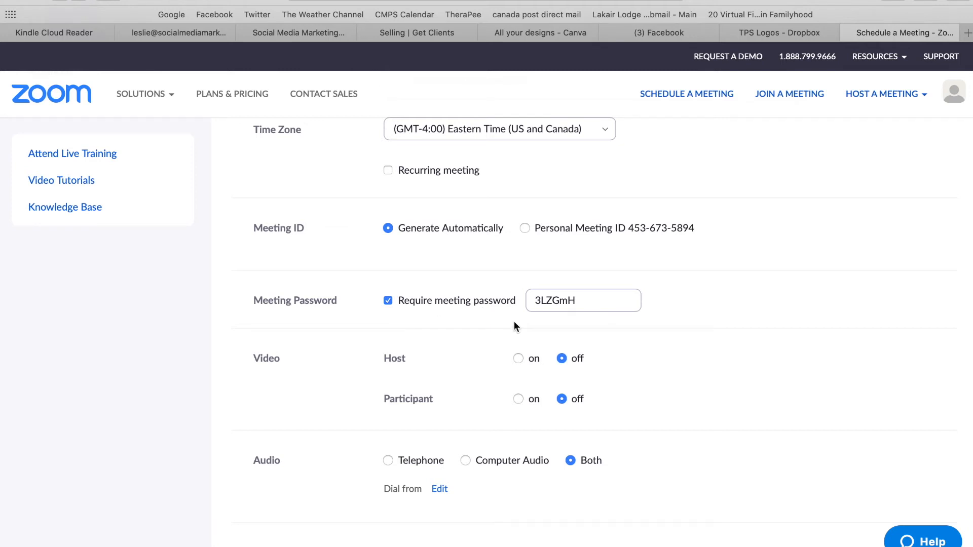
scroll(640, 344, down, 3)
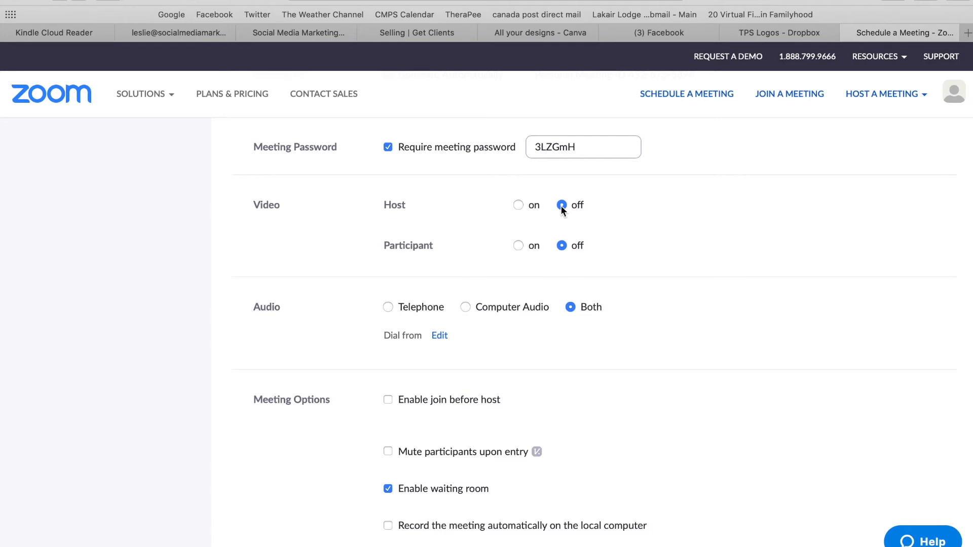
scroll(600, 374, down, 2)
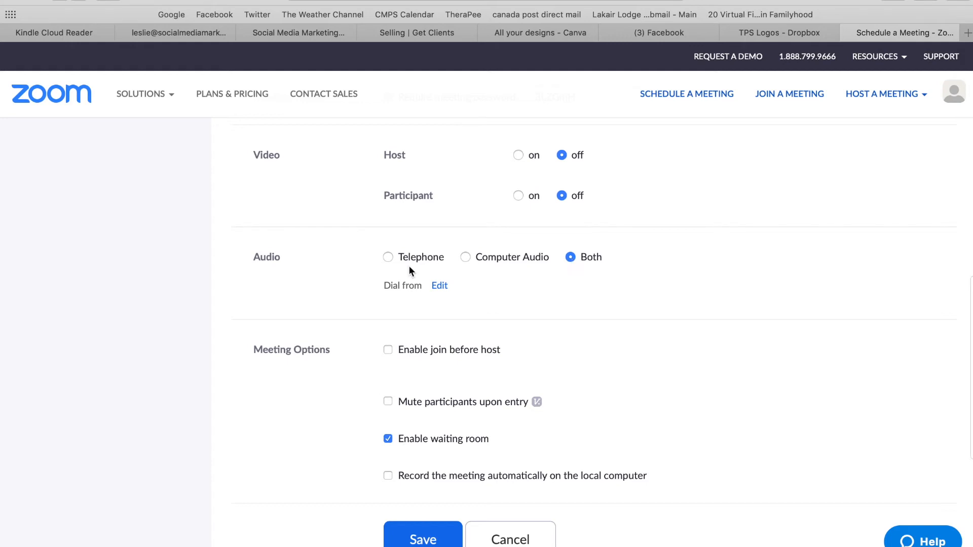
scroll(408, 266, up, 1)
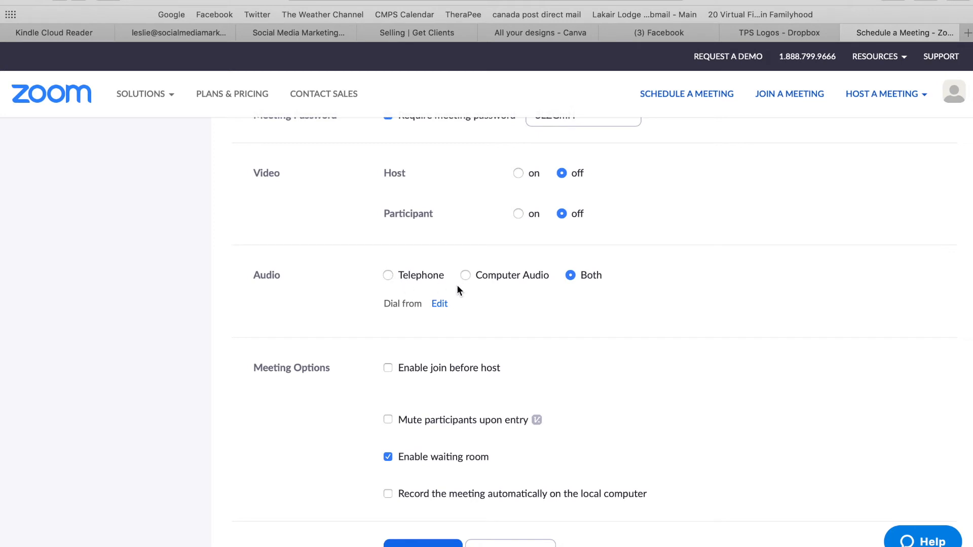
scroll(503, 260, down, 3)
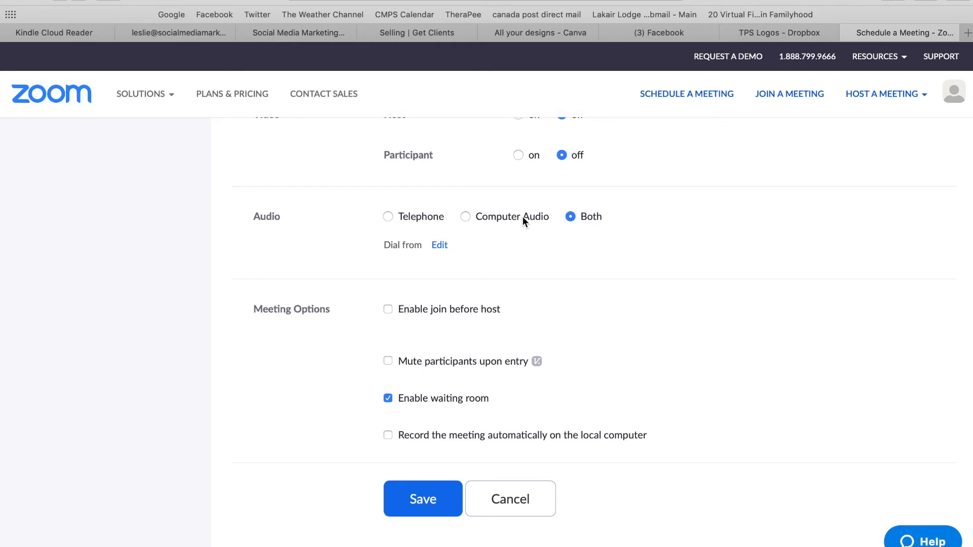
scroll(560, 237, down, 1)
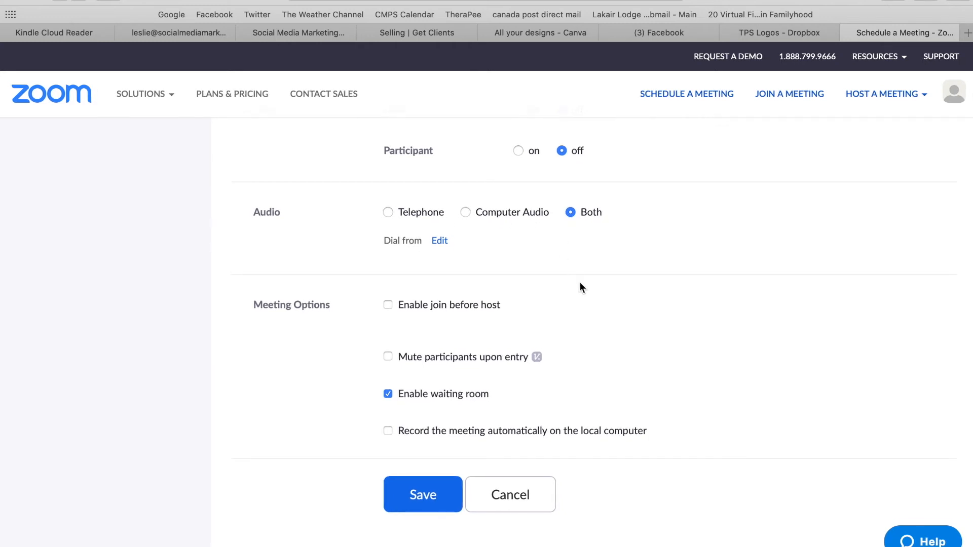
Enable join before host and automatic recording of the meeting on the local computer.
scroll(580, 284, down, 3)
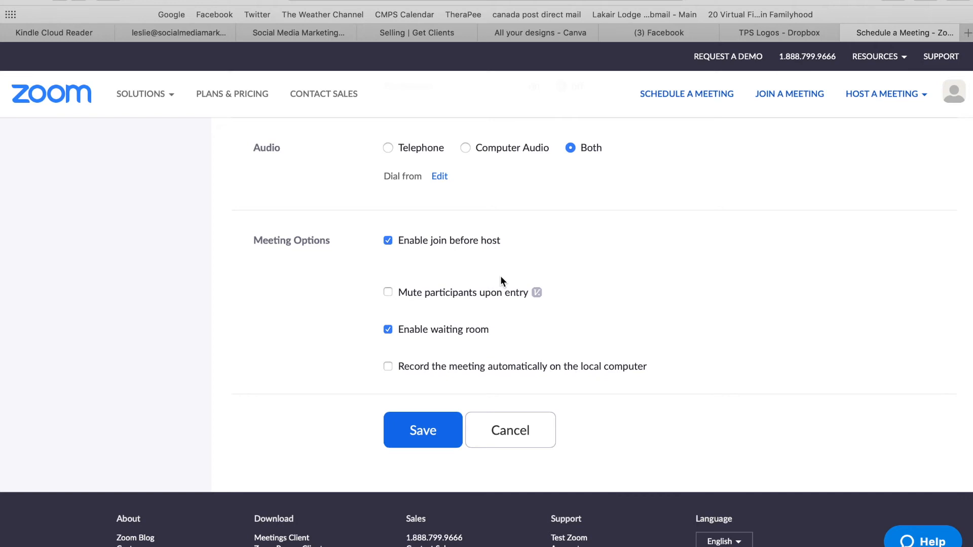
scroll(500, 277, down, 3)
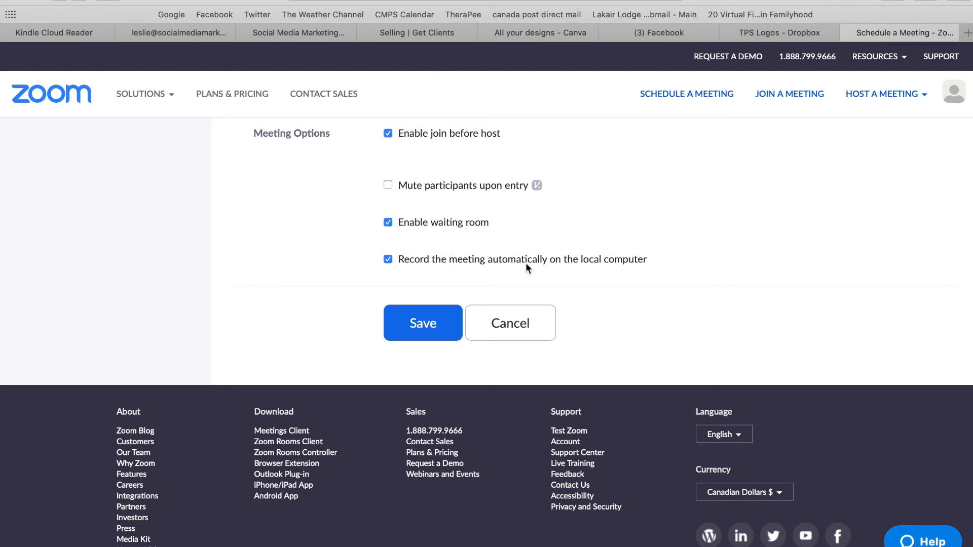
scroll(525, 263, up, 1)
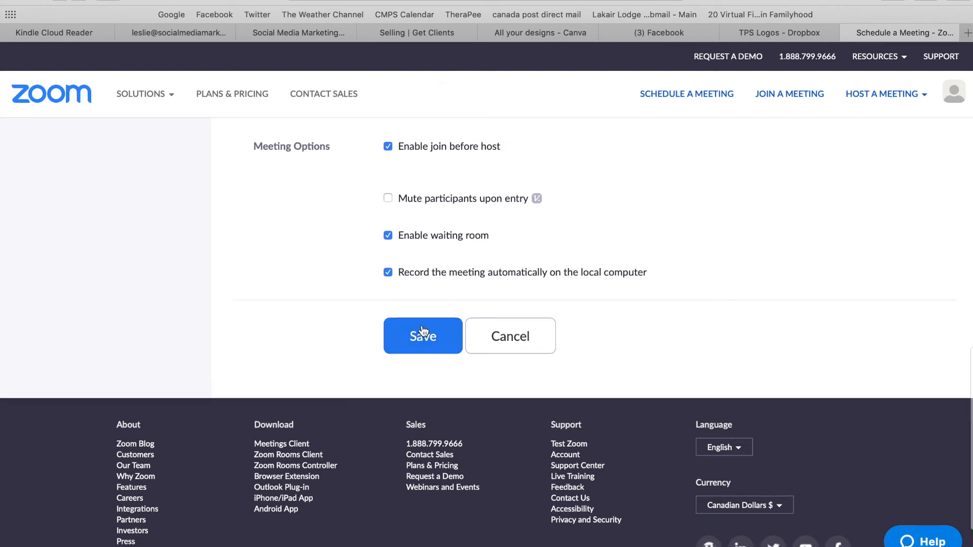
Set the meeting date to 04/17/2020.
click(508, 334)
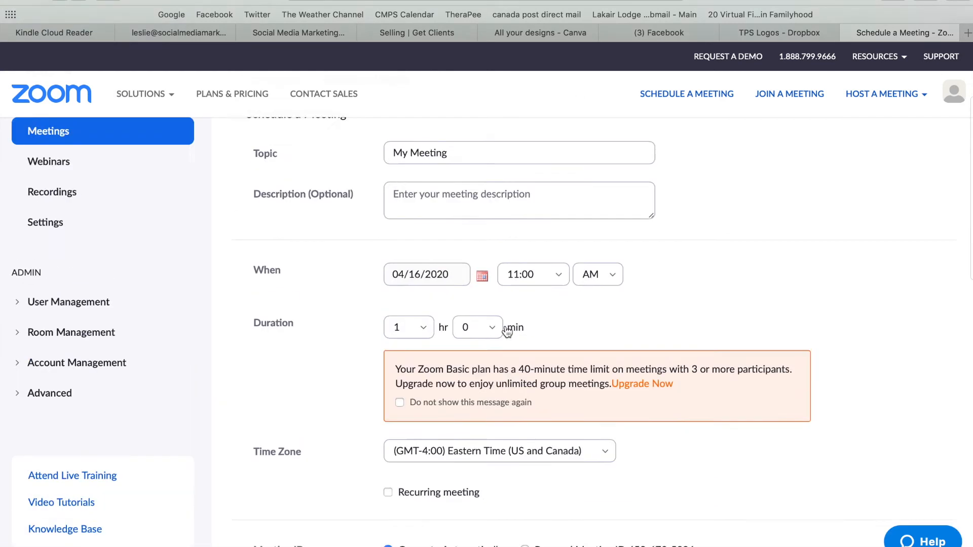
scroll(438, 274, down, 4)
scroll(438, 274, down, 5)
scroll(438, 274, up, 10)
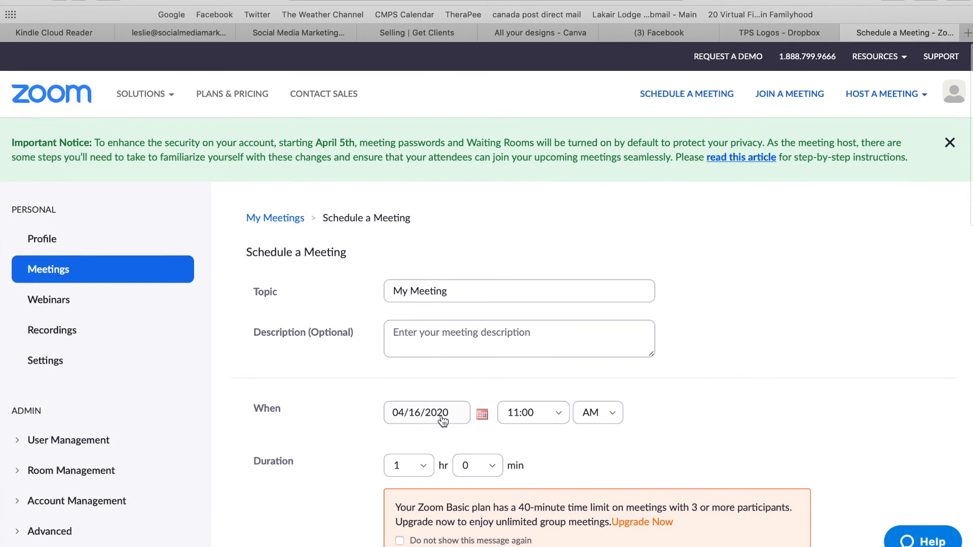
click(484, 416)
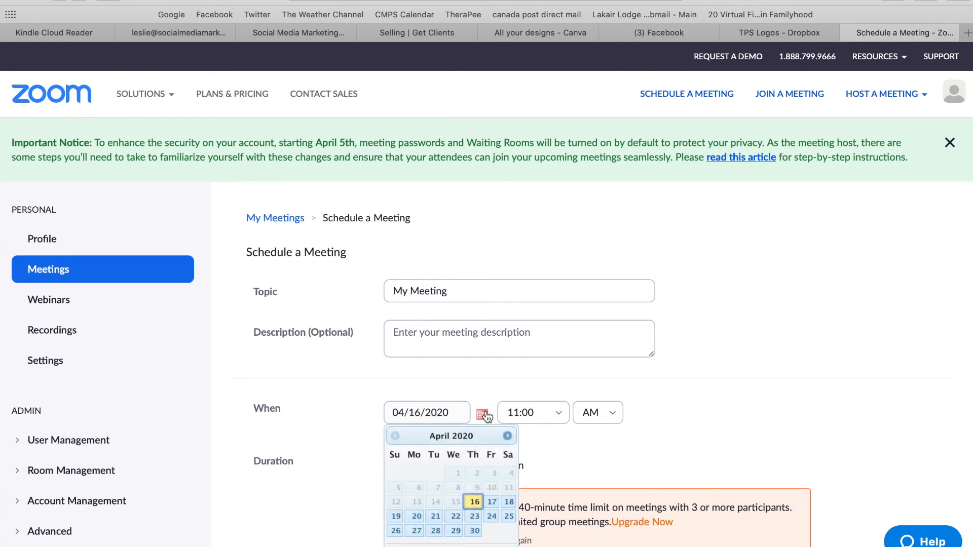
click(492, 502)
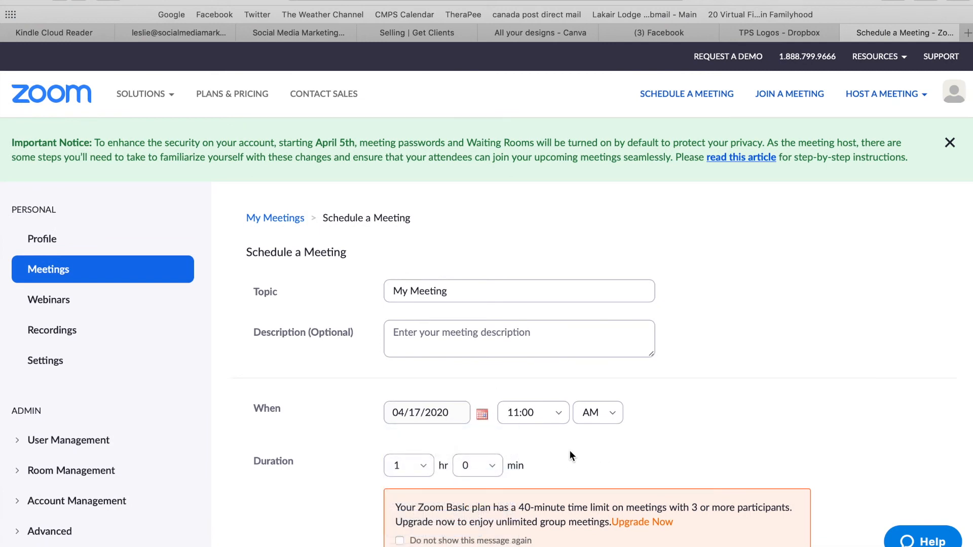
Set the meeting duration to 0 hours and 30 minutes.
scroll(569, 450, down, 5)
click(426, 215)
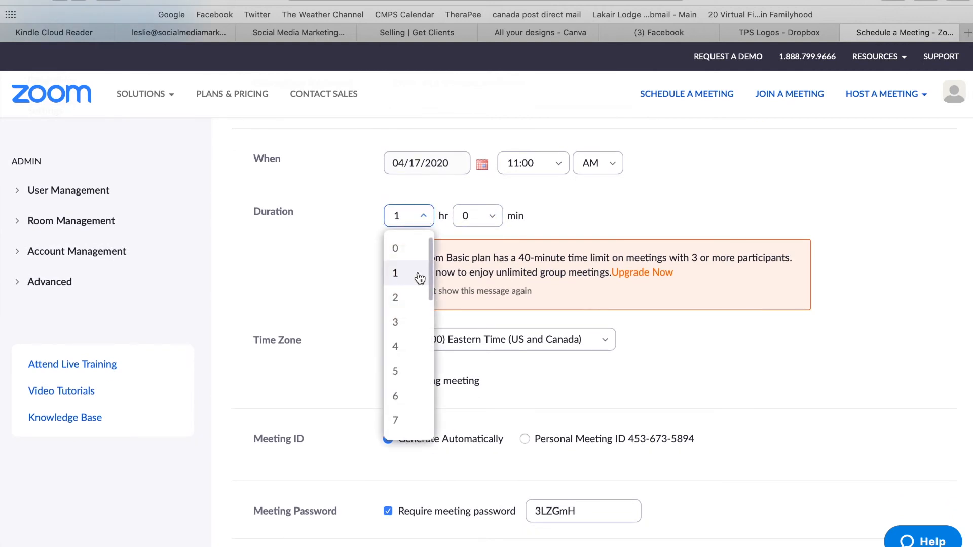
click(411, 249)
click(472, 219)
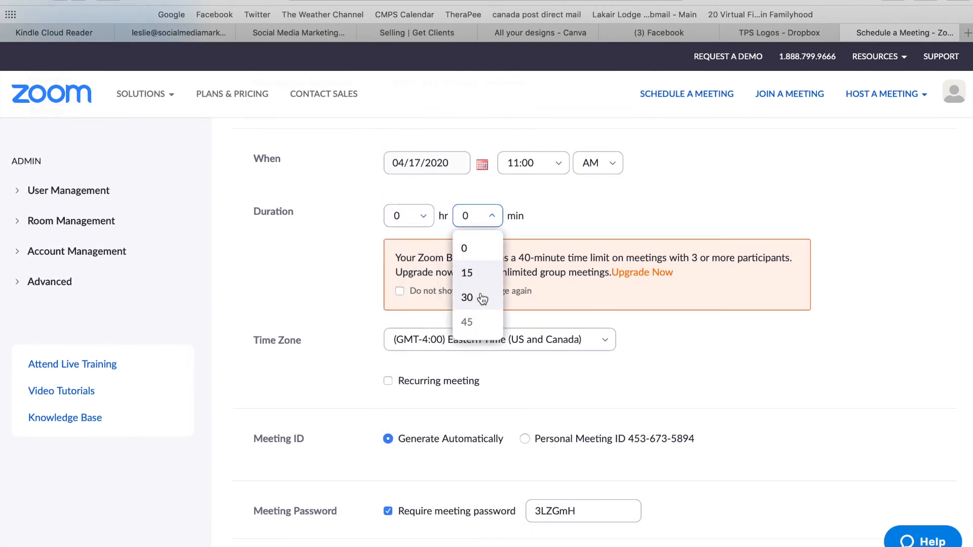
click(472, 323)
click(481, 218)
click(466, 298)
Turn off the meeting password requirement and check the remaining meeting options.
scroll(479, 304, down, 4)
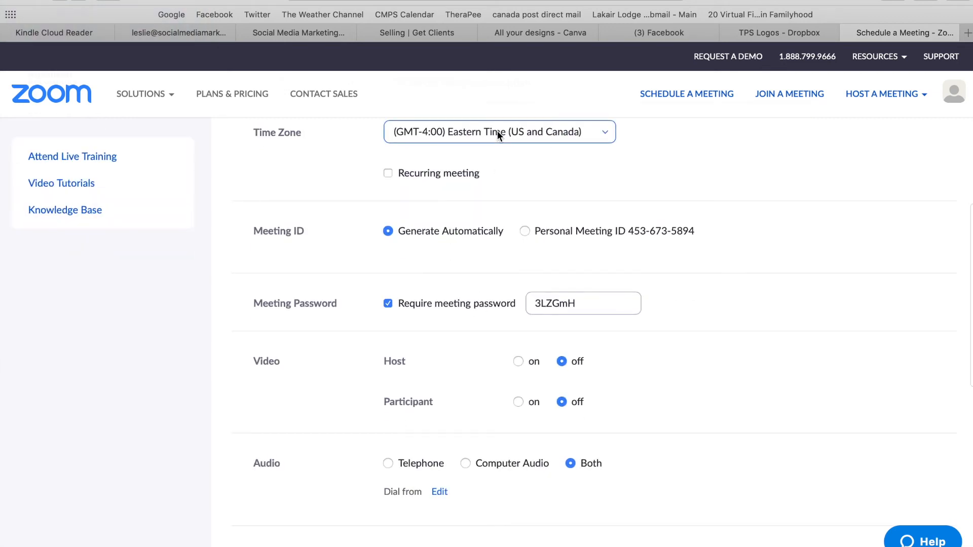
scroll(417, 177, down, 1)
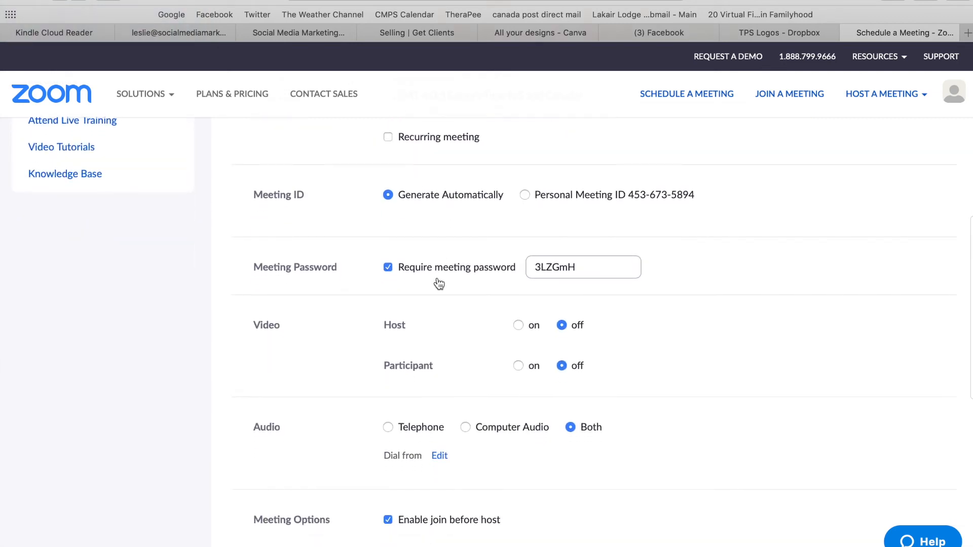
click(388, 268)
scroll(388, 268, down, 1)
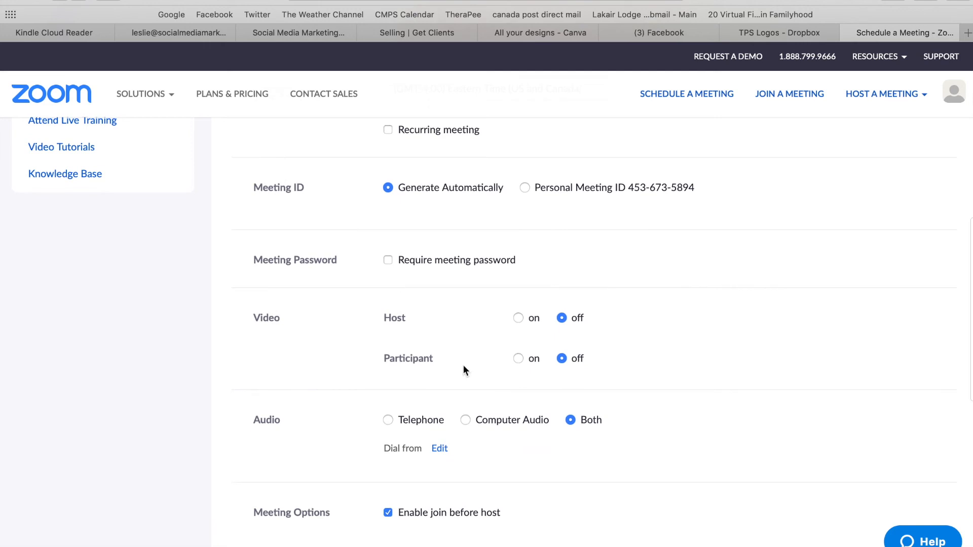
scroll(463, 365, down, 6)
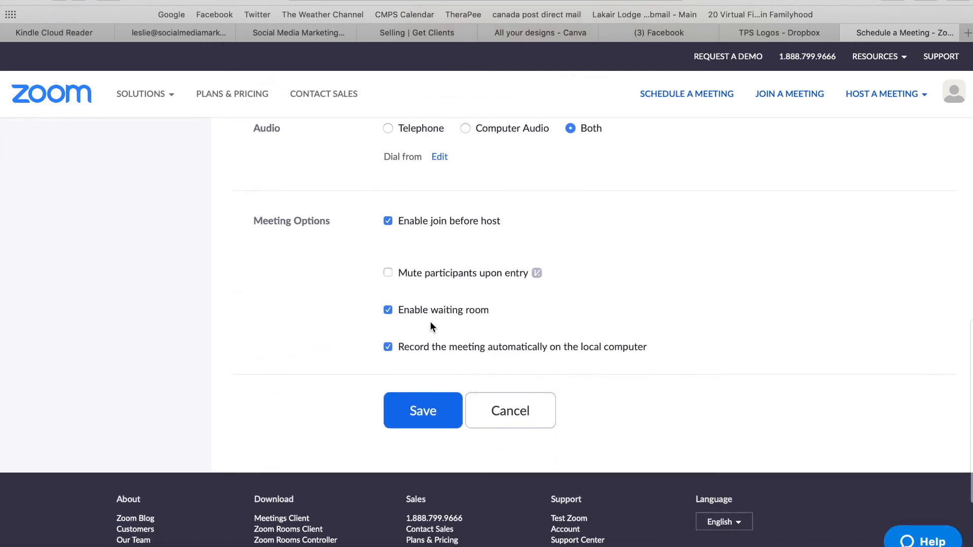
Disable the waiting room, save the scheduled meeting and dismiss the security notice.
click(388, 310)
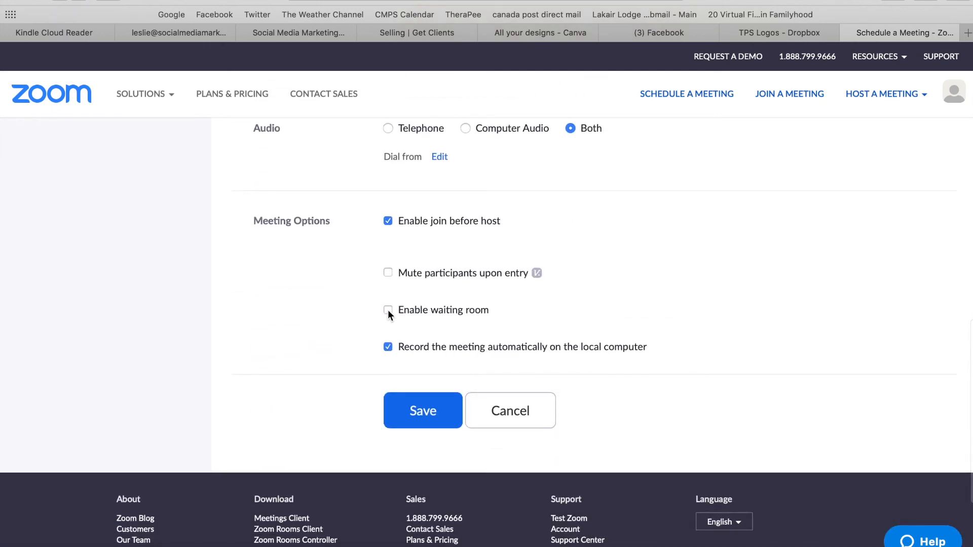
click(429, 413)
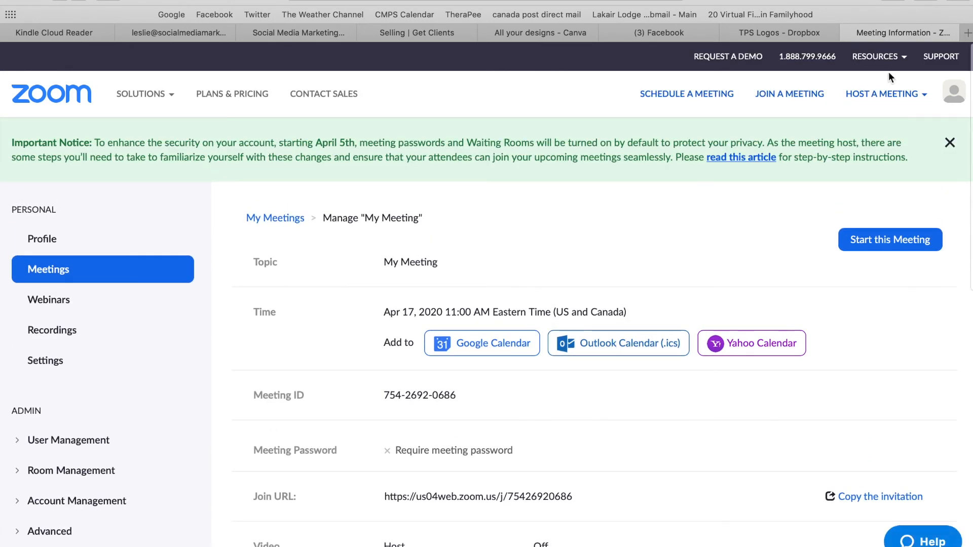
click(949, 144)
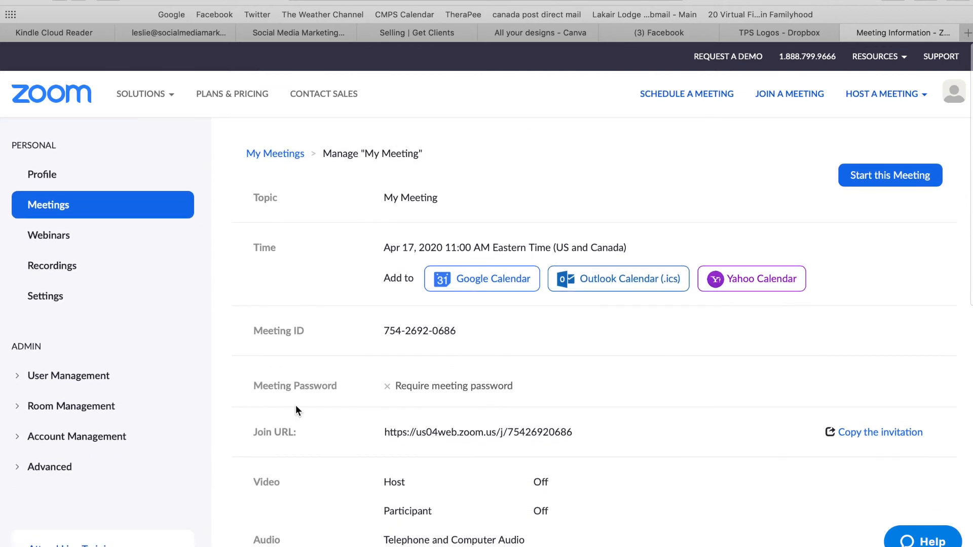
Review the saved meeting's details, from its scheduled time and calendar choices down to the meeting options.
scroll(634, 393, down, 6)
scroll(634, 394, up, 6)
scroll(635, 393, down, 7)
scroll(635, 394, up, 7)
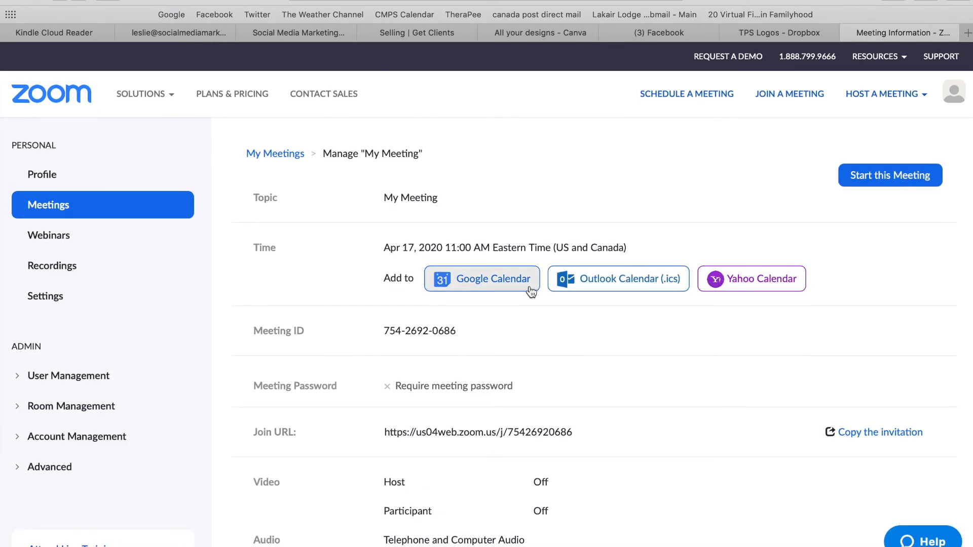
drag(405, 248, 565, 262)
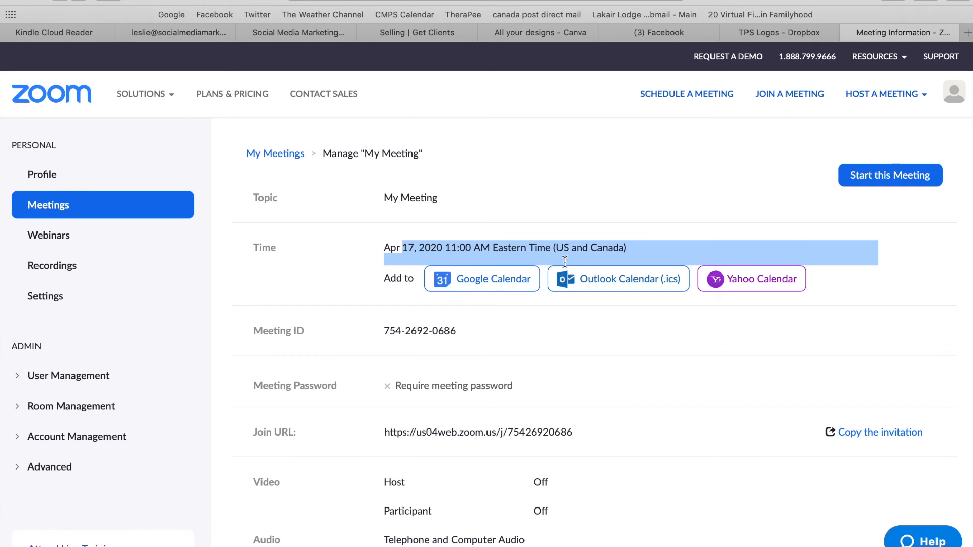
scroll(552, 385, down, 7)
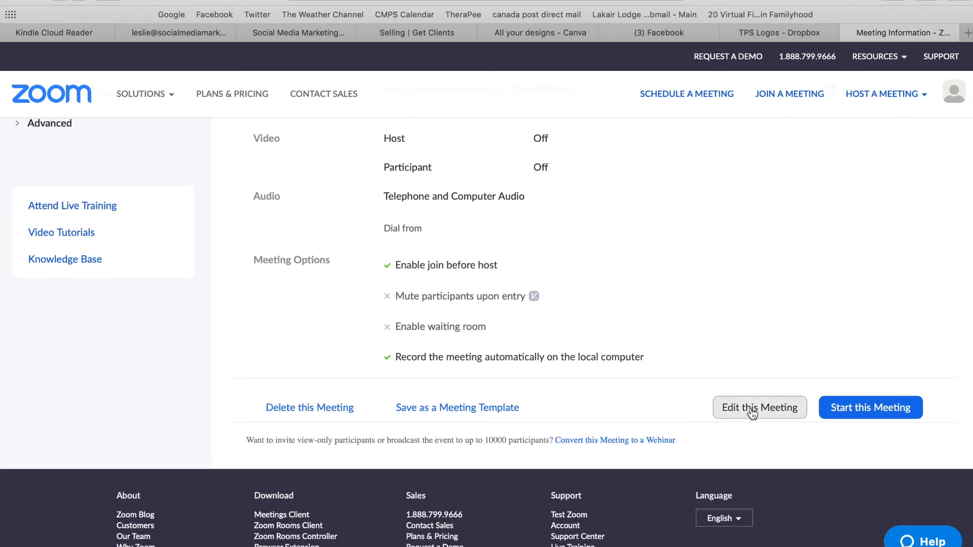
scroll(616, 255, up, 7)
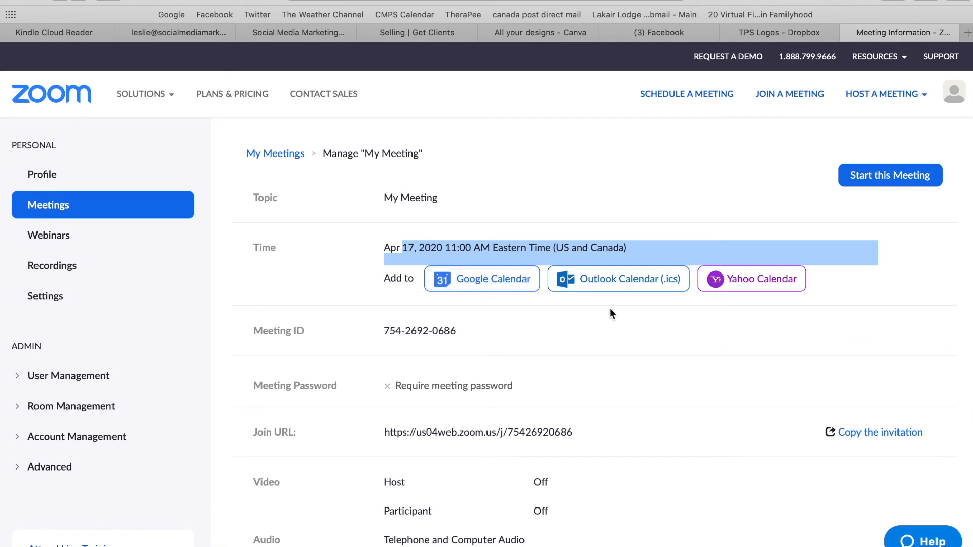
Copy the full meeting invitation text and close the invitation dialog.
click(860, 435)
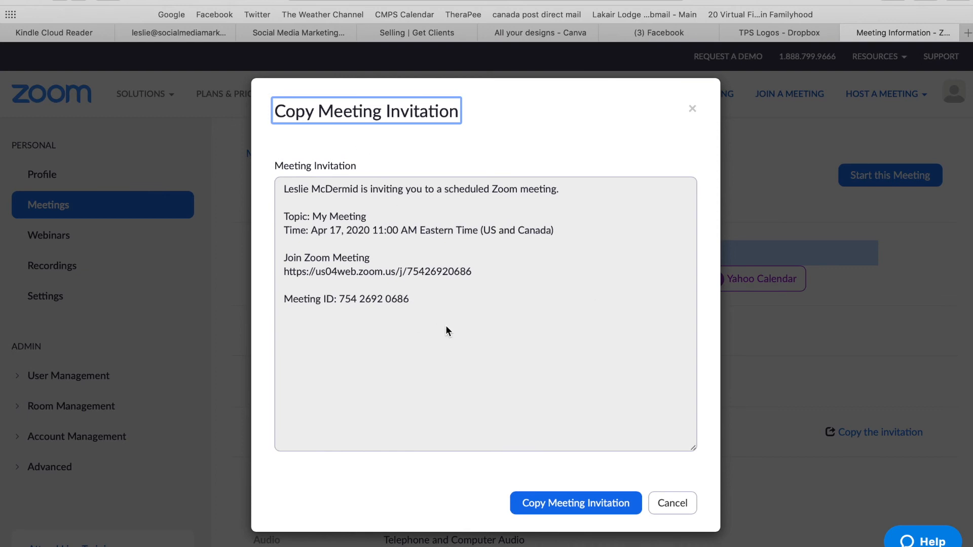
click(550, 502)
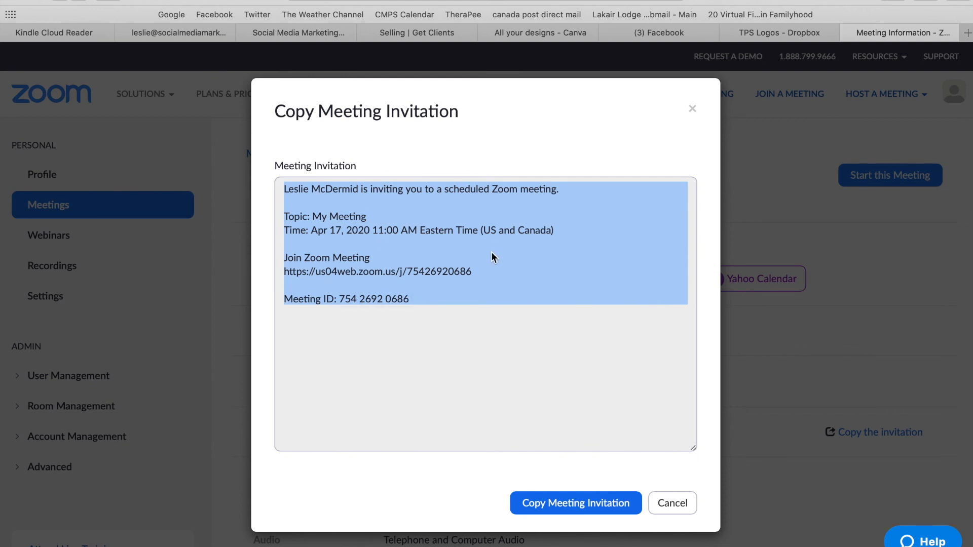
click(692, 110)
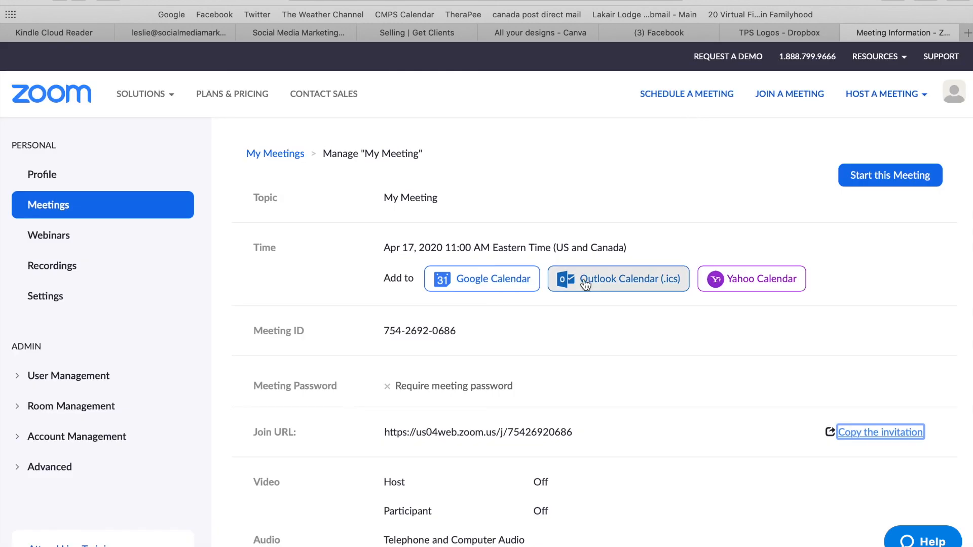
Examine the meeting's calendar choices and join URL, trying to highlight the URL.
scroll(583, 279, down, 5)
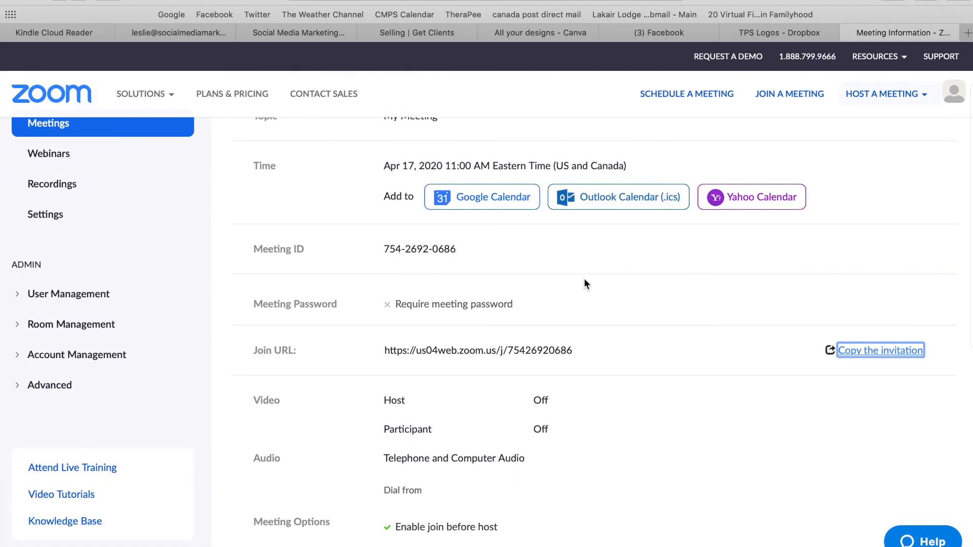
scroll(584, 280, up, 5)
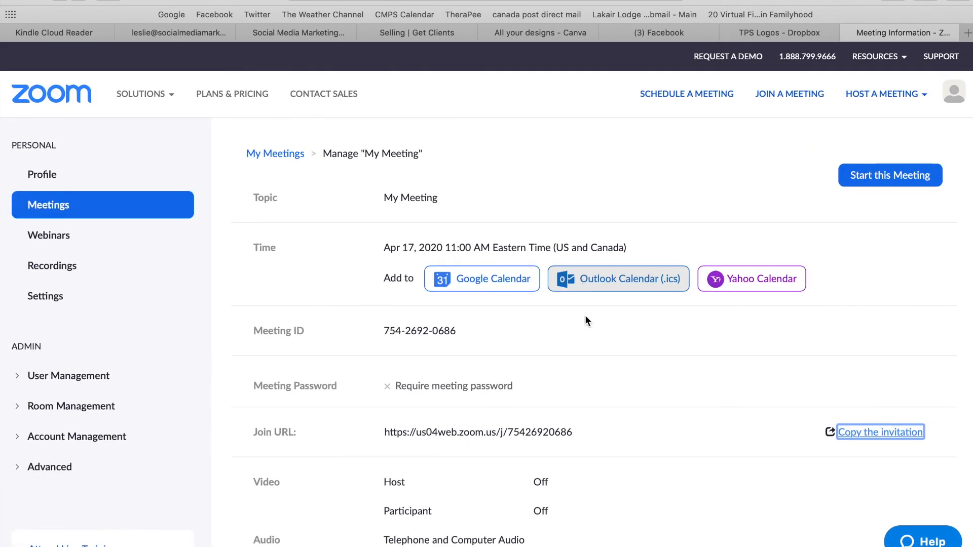
scroll(600, 385, down, 2)
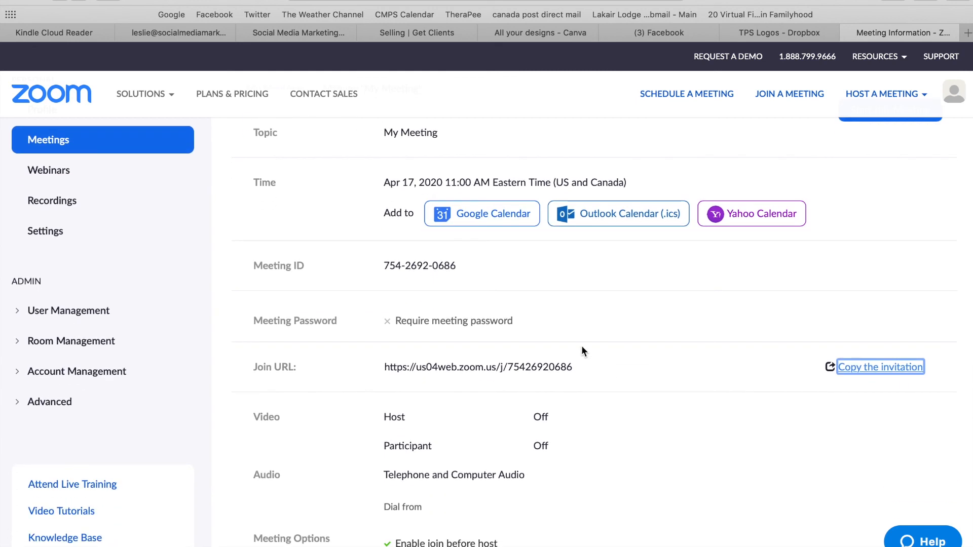
scroll(582, 349, down, 1)
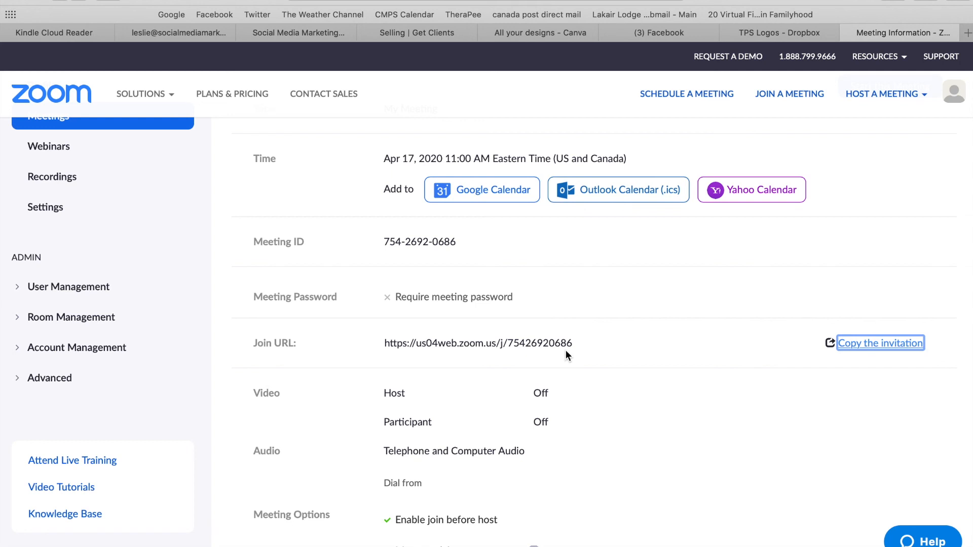
scroll(512, 306, up, 3)
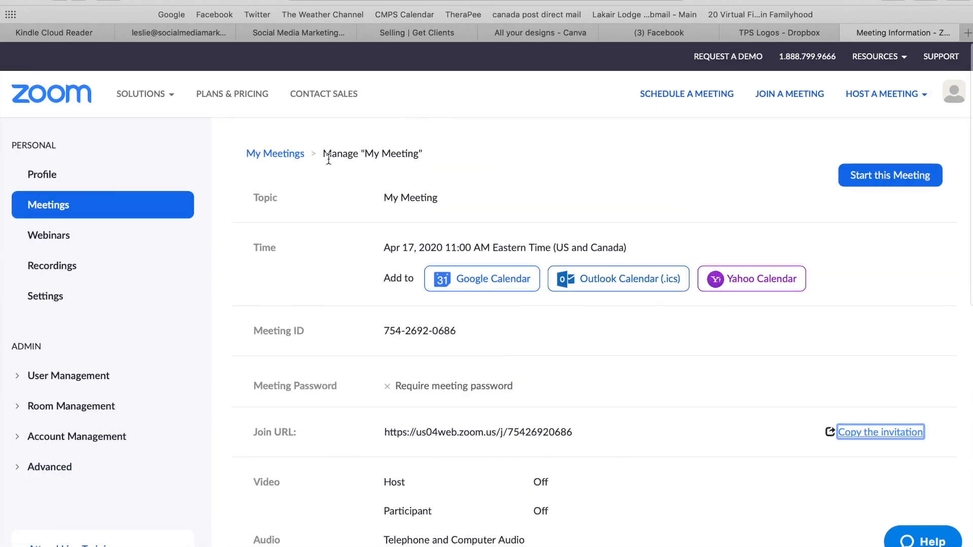
scroll(494, 467, down, 5)
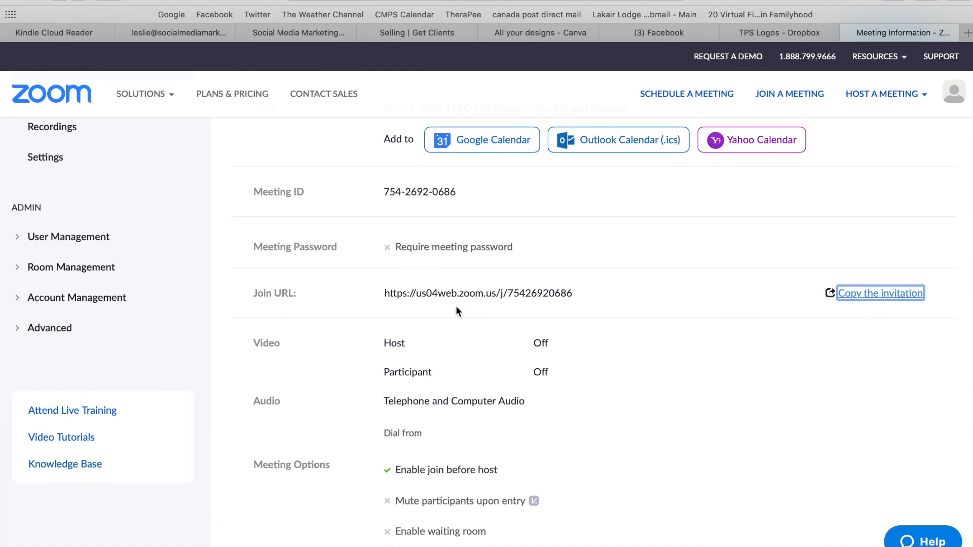
drag(386, 292, 573, 293)
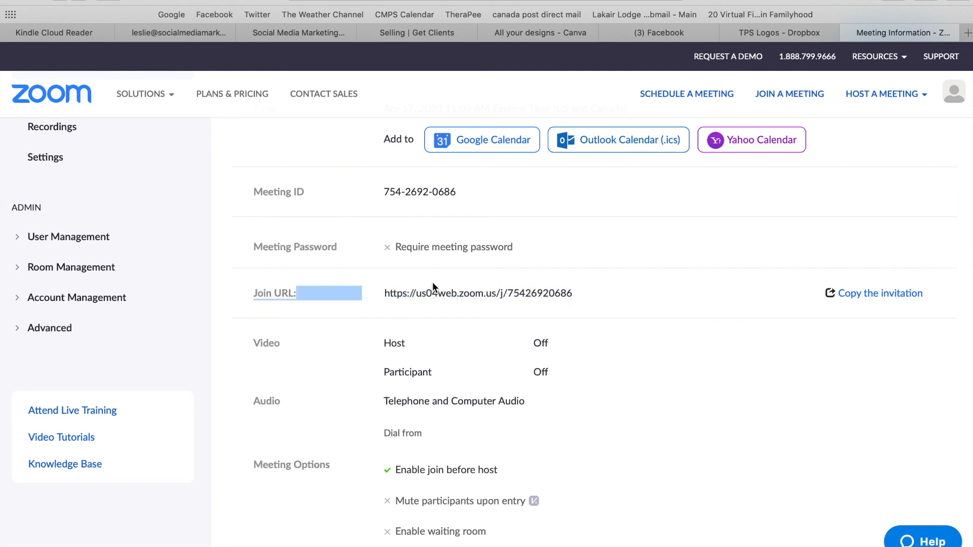
click(419, 289)
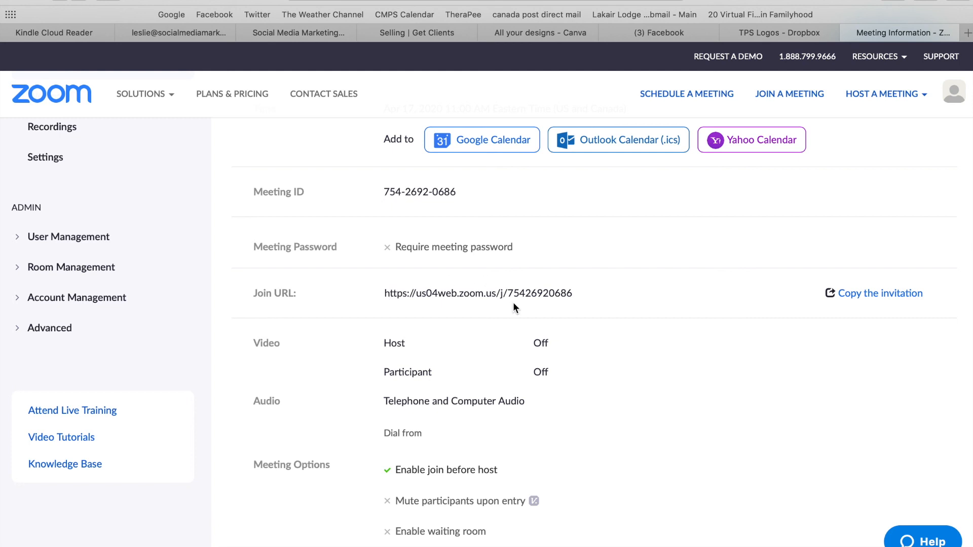
Look over the meeting information page again, including the meeting options and the choices to edit or start the meeting.
scroll(513, 302, up, 3)
scroll(512, 304, down, 4)
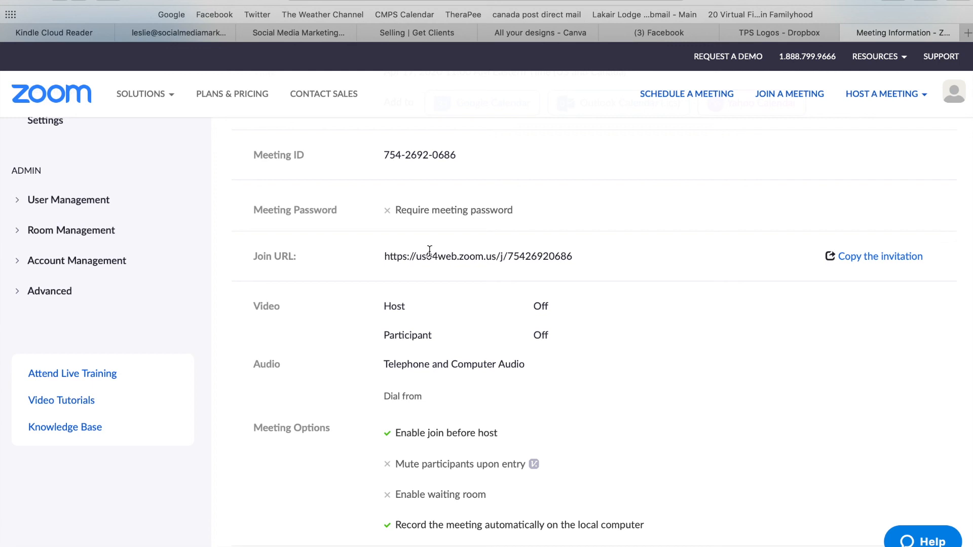
scroll(429, 250, up, 4)
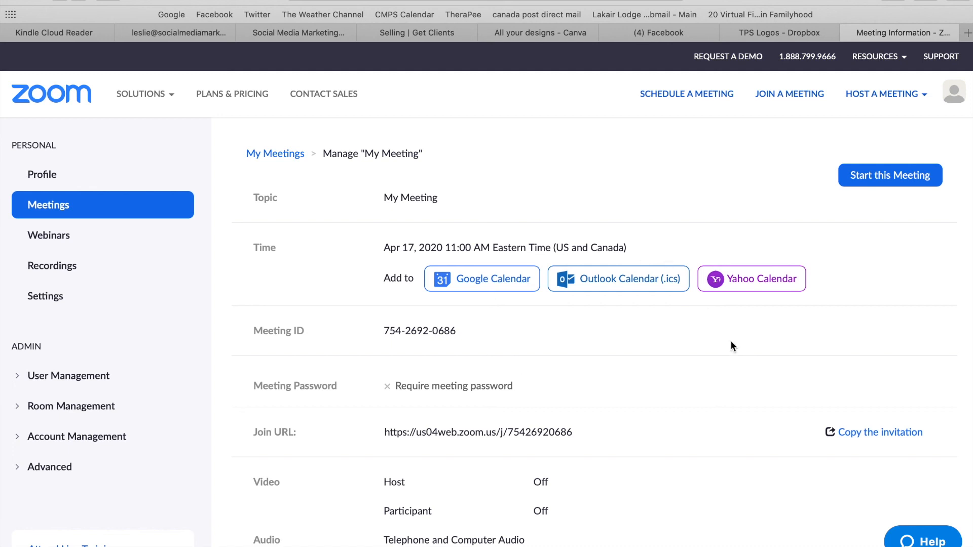
scroll(731, 341, down, 7)
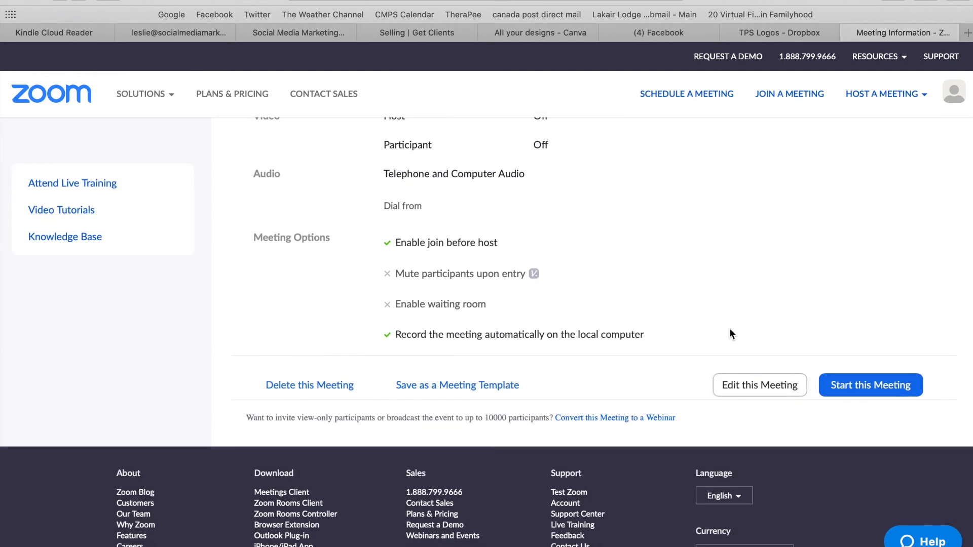
scroll(729, 330, up, 6)
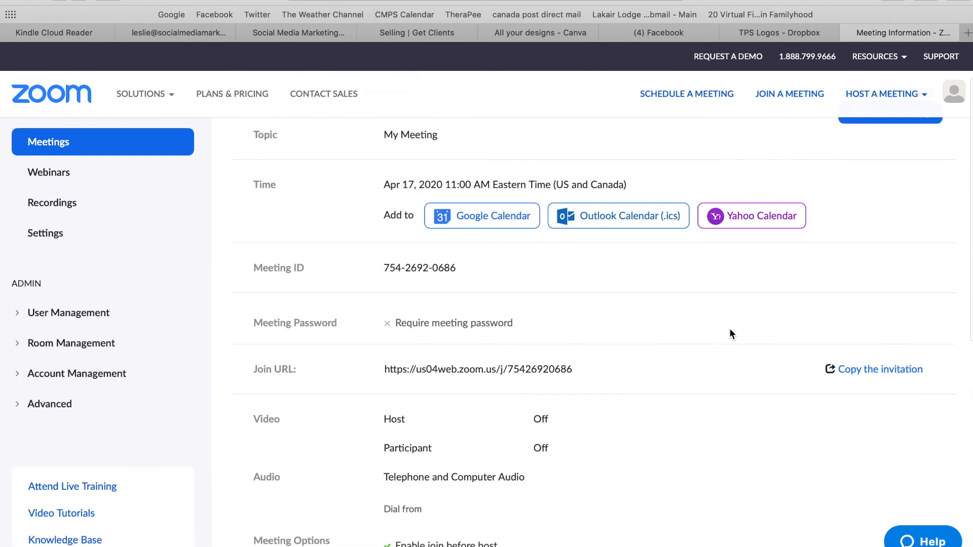
scroll(730, 330, up, 2)
scroll(729, 324, down, 1)
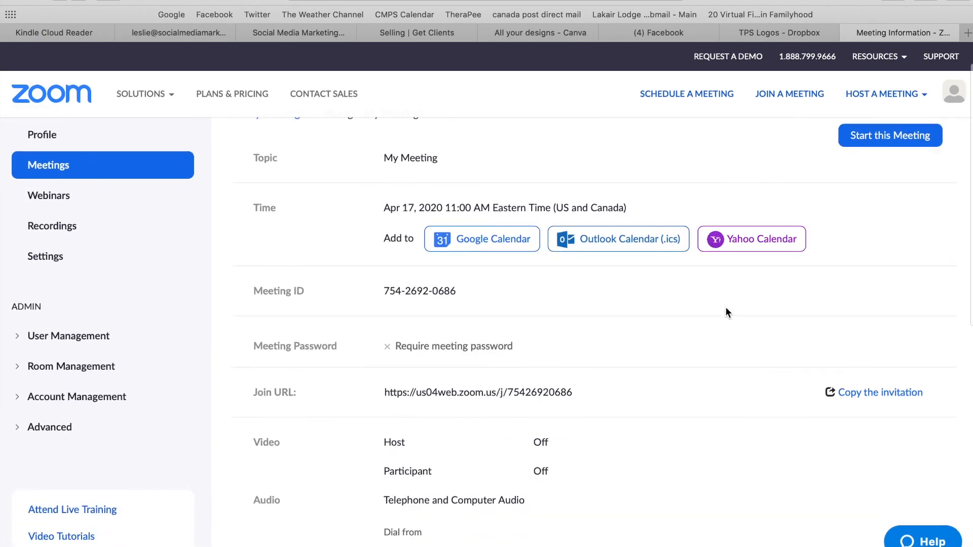